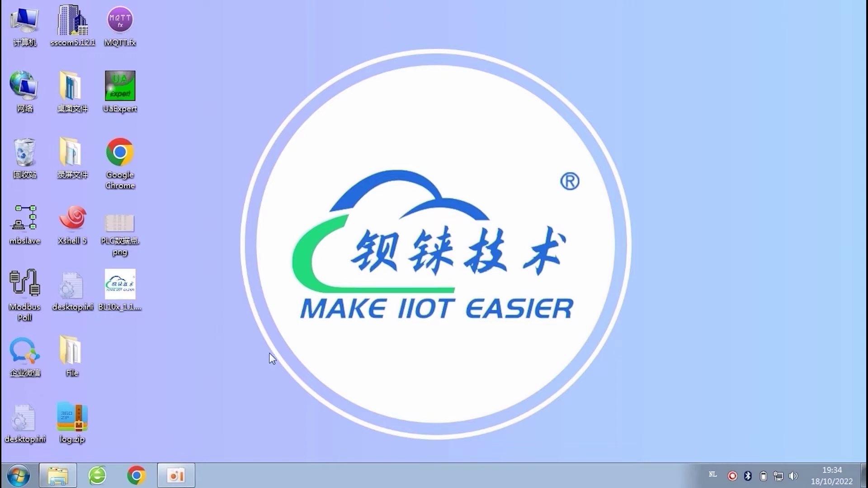
Search the network, connect to the BL110Pro gateway at 192.168.1.176 and log in with the password
{"action": "left_click", "coordinate": [132, 306]}
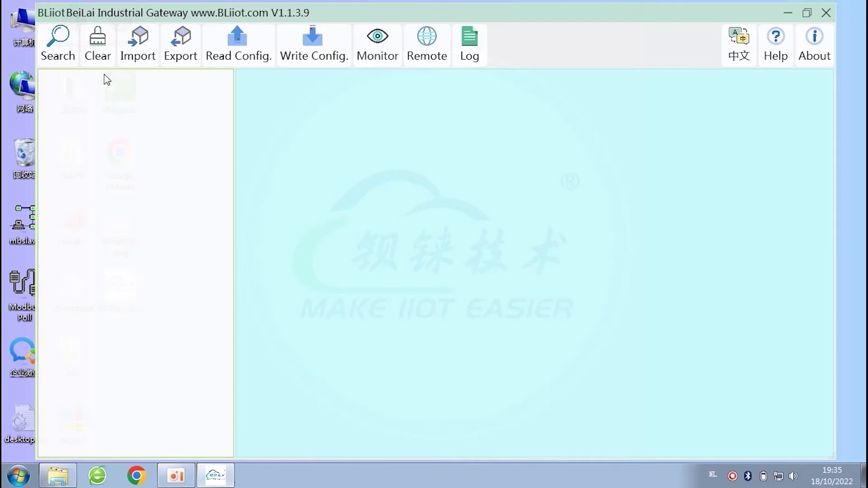
{"action": "left_click", "coordinate": [60, 44]}
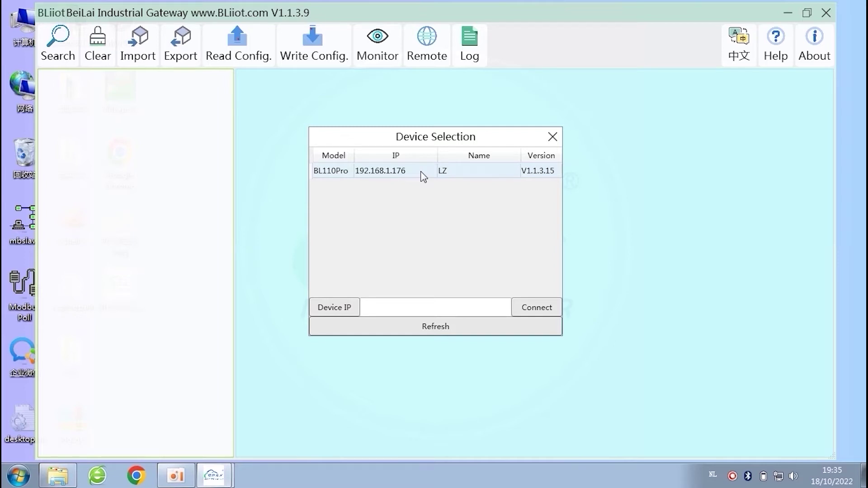
{"action": "double_click", "coordinate": [422, 175]}
{"action": "left_click", "coordinate": [449, 242]}
{"action": "left_click", "coordinate": [474, 281]}
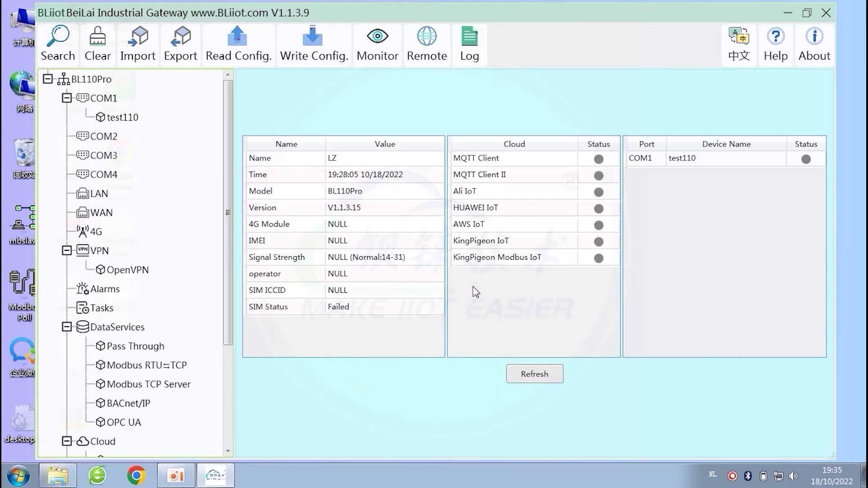
In COM3's serial settings, try Device Brand Siemens with model S7_200
{"action": "left_click", "coordinate": [97, 199]}
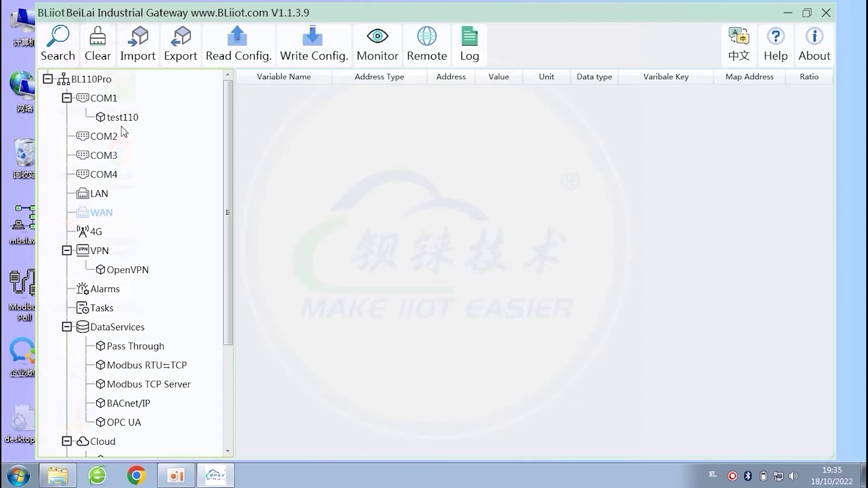
{"action": "double_click", "coordinate": [109, 158]}
{"action": "left_click", "coordinate": [479, 198]}
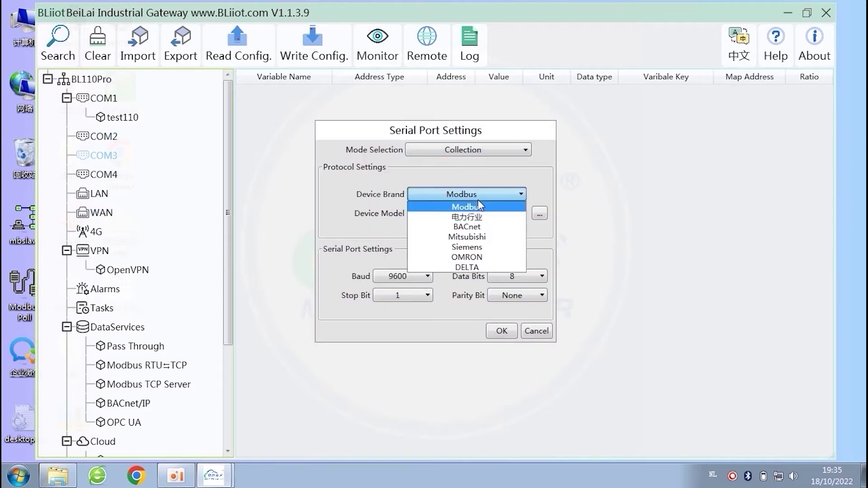
{"action": "left_click", "coordinate": [486, 249]}
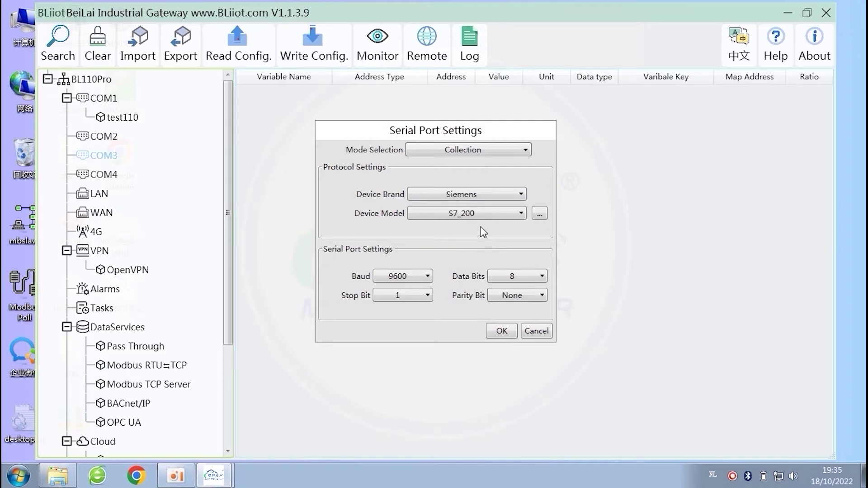
{"action": "left_click", "coordinate": [490, 214]}
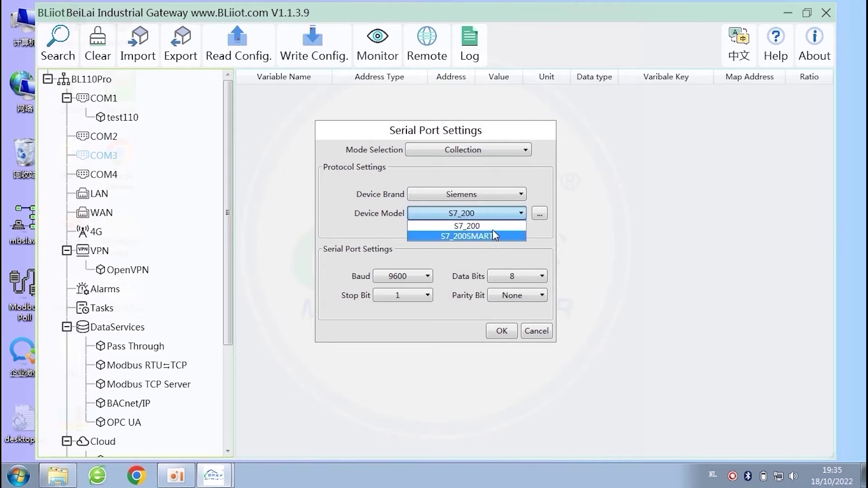
{"action": "left_click", "coordinate": [542, 234]}
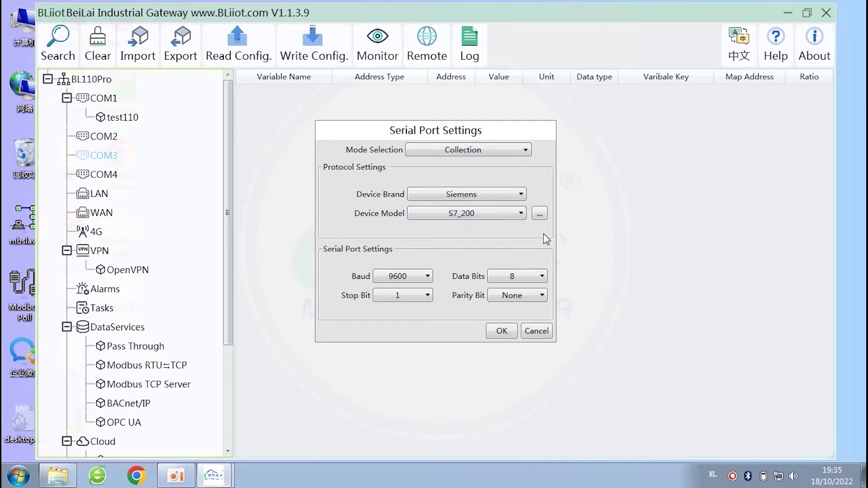
Try Device Brand OMRON with model CJ/CS/CP, then cancel COM3's settings unchanged
{"action": "left_click", "coordinate": [505, 195]}
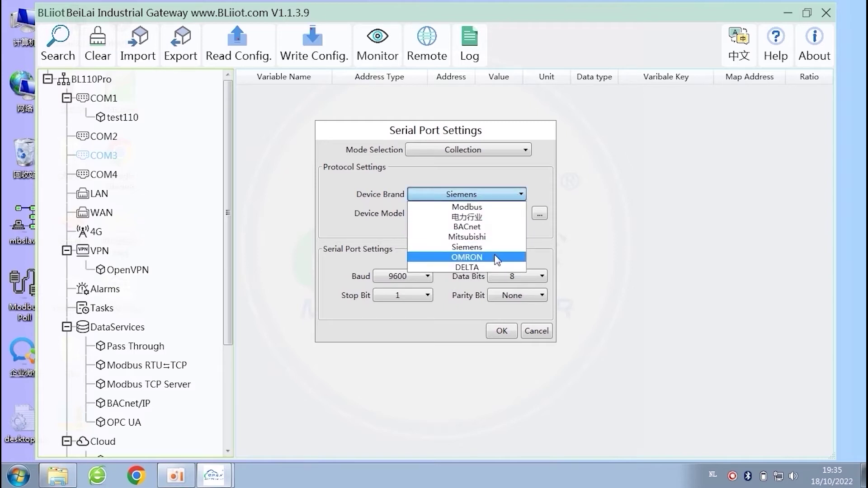
{"action": "left_click", "coordinate": [496, 260]}
{"action": "left_click", "coordinate": [499, 213]}
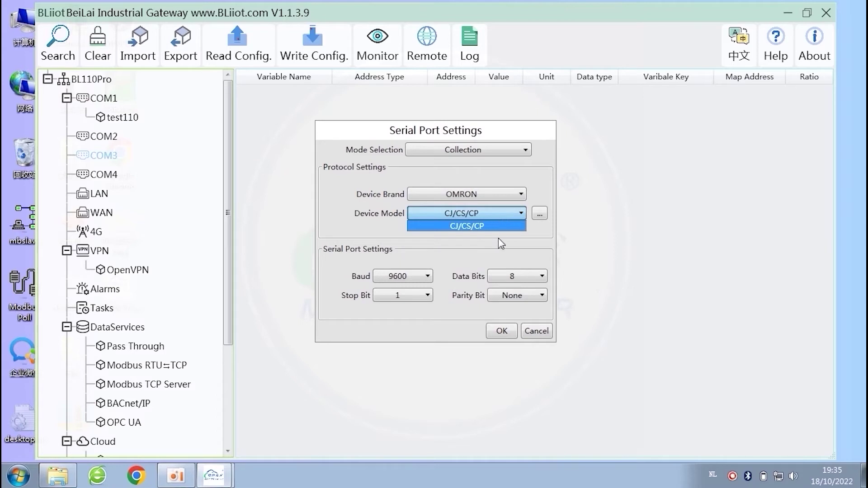
{"action": "left_click", "coordinate": [499, 242]}
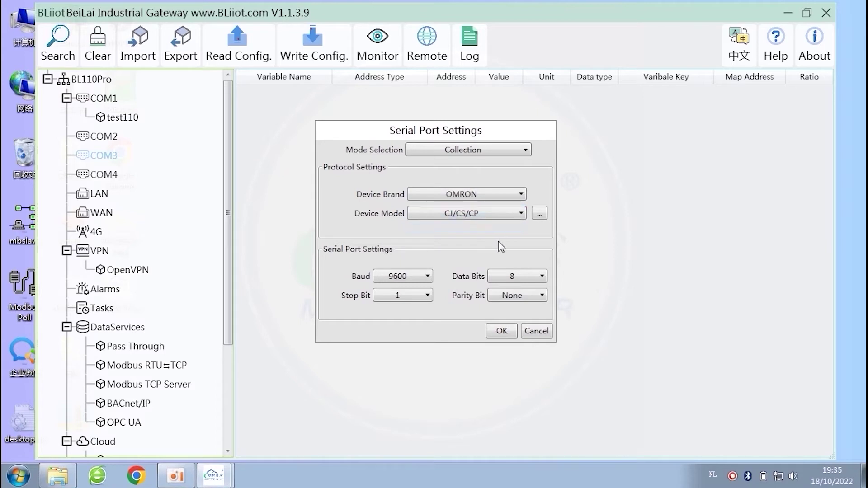
{"action": "left_click", "coordinate": [535, 333]}
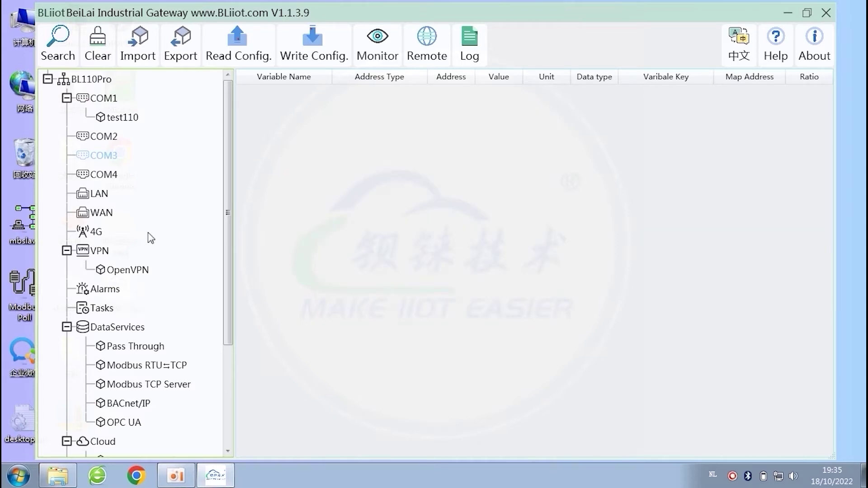
{"action": "double_click", "coordinate": [102, 196]}
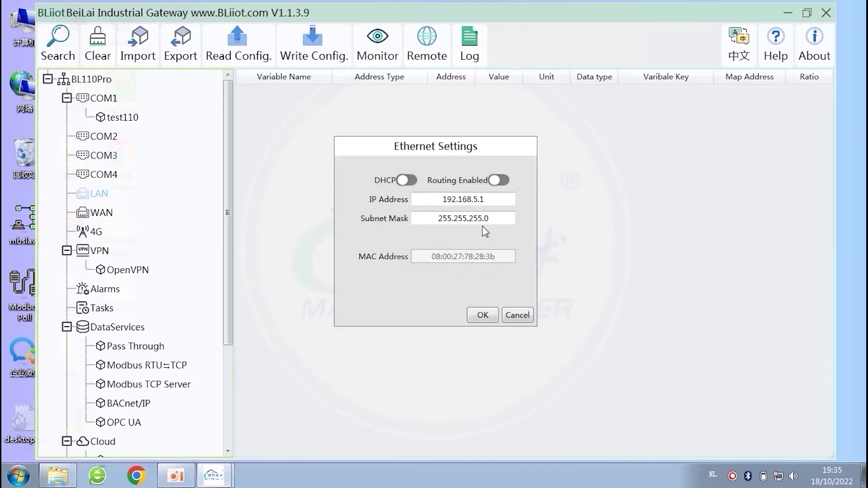
{"action": "left_click", "coordinate": [491, 201]}
{"action": "left_click_drag", "start_coordinate": [490, 200], "coordinate": [427, 197]}
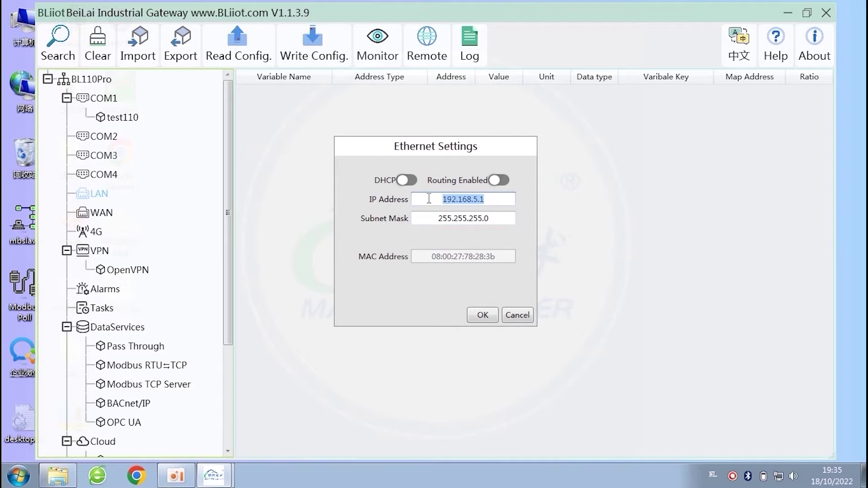
{"action": "left_click", "coordinate": [507, 199]}
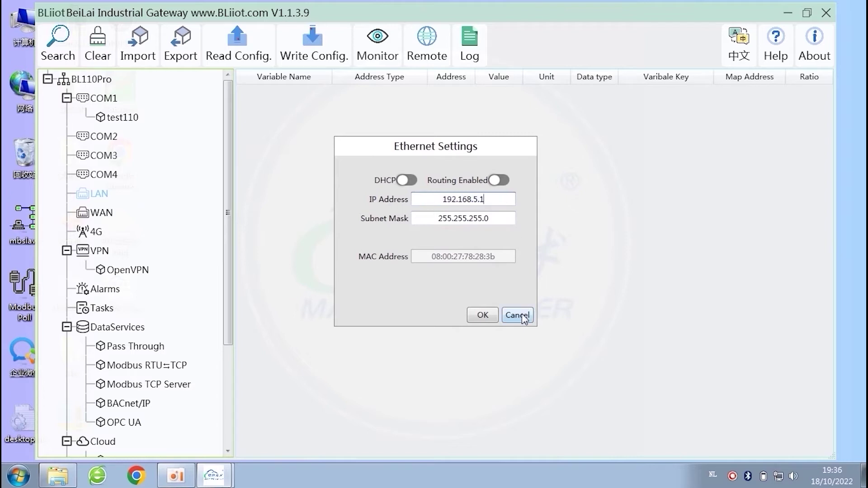
{"action": "left_click", "coordinate": [494, 317]}
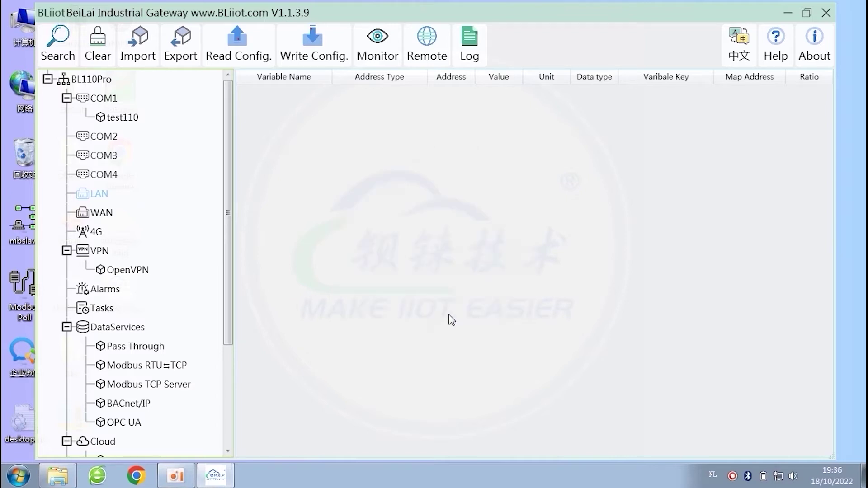
Add a new LAN device with Brand Siemens and Model S7_200SMART_E
{"action": "right_click", "coordinate": [99, 195]}
{"action": "left_click", "coordinate": [127, 201]}
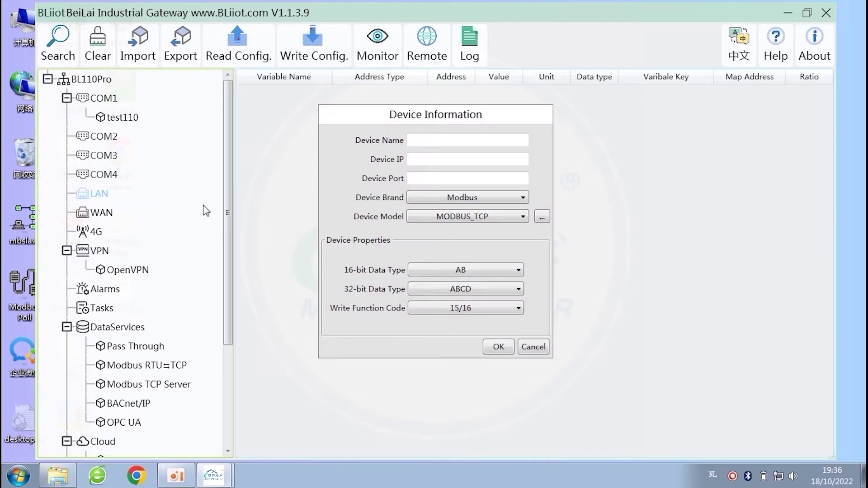
{"action": "left_click", "coordinate": [505, 199]}
{"action": "left_click", "coordinate": [494, 241]}
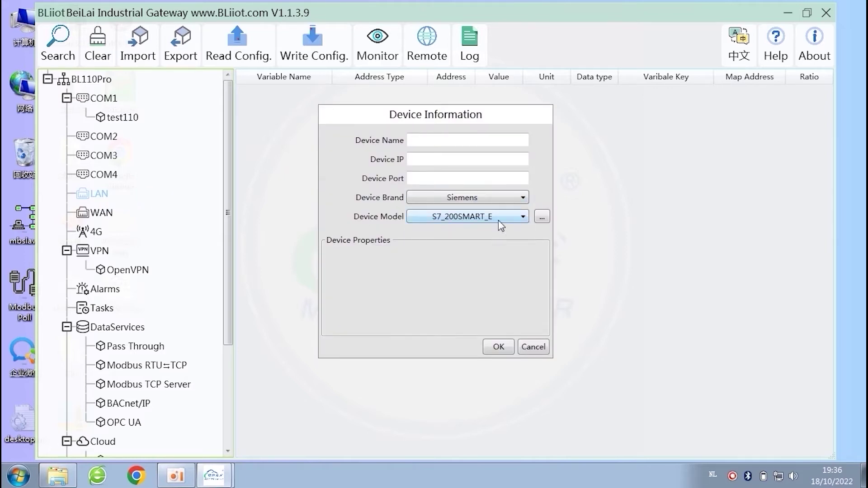
{"action": "left_click", "coordinate": [500, 215]}
{"action": "left_click", "coordinate": [497, 229]}
Name the device S7-200SMART, set IP 192.168.5.16 and port 102
{"action": "left_click", "coordinate": [490, 140]}
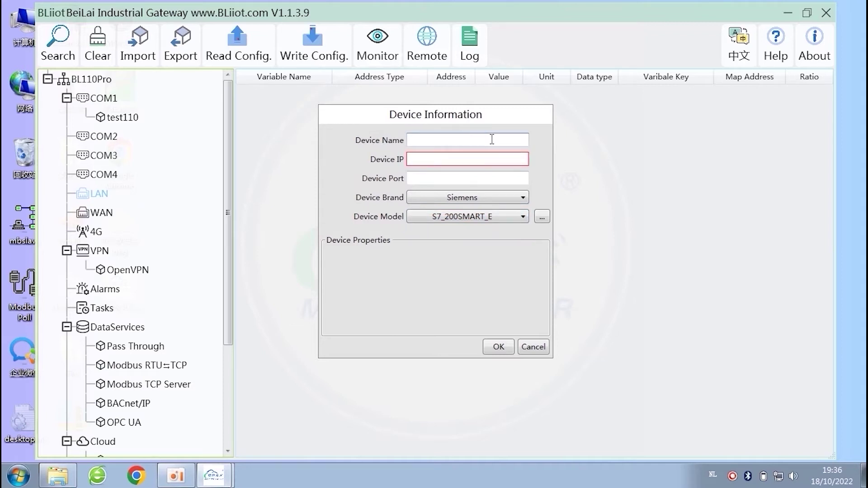
{"action": "type", "text": "S7-200"}
{"action": "type", "text": "SMARY"}
{"action": "key", "text": "BackSpace"}
{"action": "type", "text": "T"}
{"action": "left_click", "coordinate": [500, 160]}
{"action": "type", "text": "192.168.6"}
{"action": "key", "text": "BackSpace"}
{"action": "type", "text": "5"}
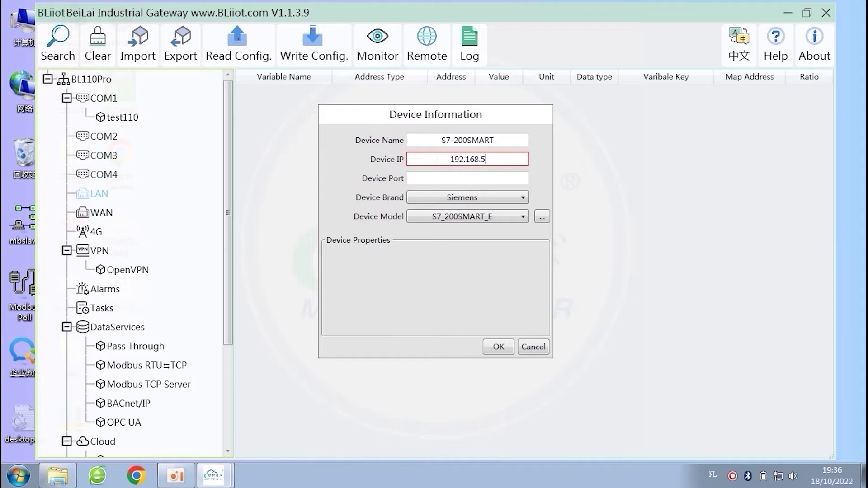
{"action": "type", "text": ".16"}
{"action": "key", "text": "Tab"}
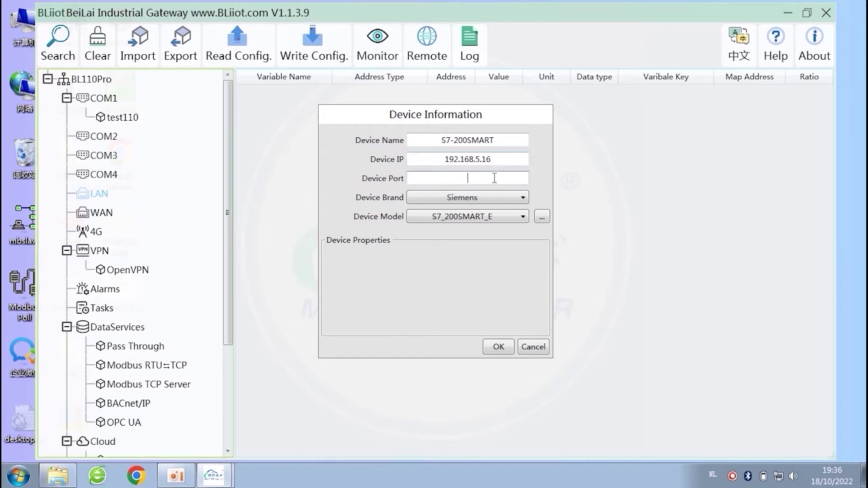
{"action": "type", "text": "102"}
Keep S7_200SMART_E as the model and save the new S7-200SMART device
{"action": "left_click", "coordinate": [504, 217]}
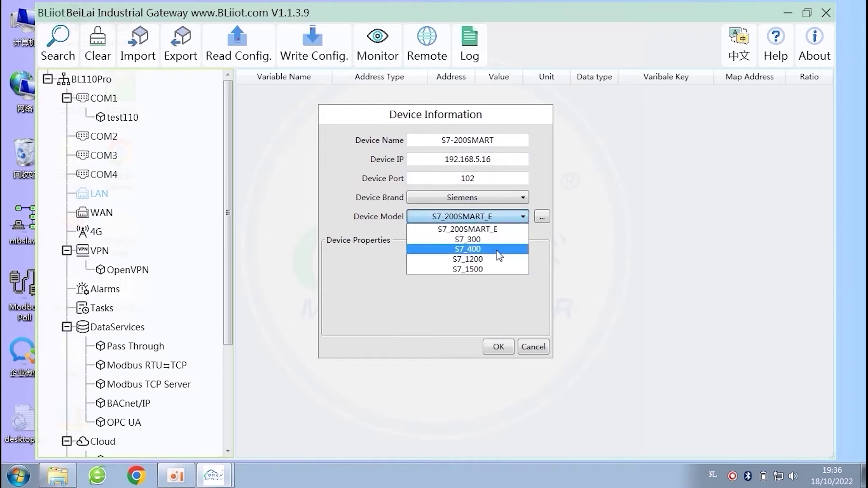
{"action": "left_click", "coordinate": [495, 181]}
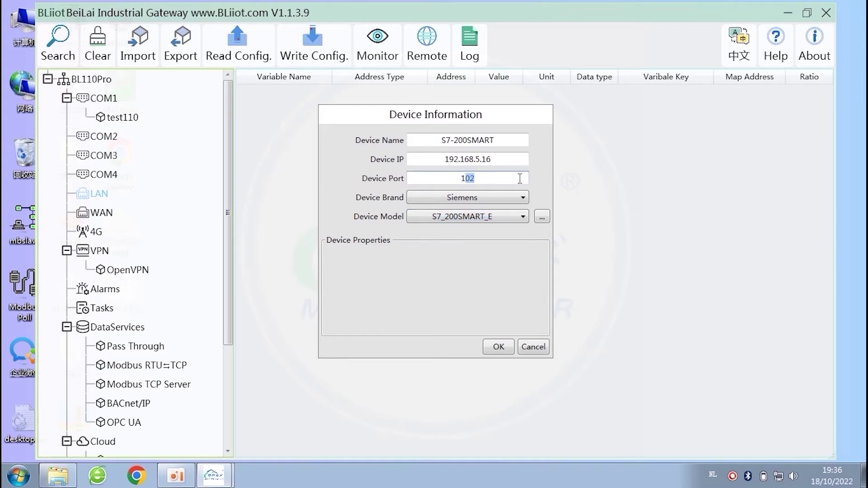
{"action": "left_click", "coordinate": [520, 179]}
{"action": "left_click", "coordinate": [510, 161]}
{"action": "left_click", "coordinate": [494, 347]}
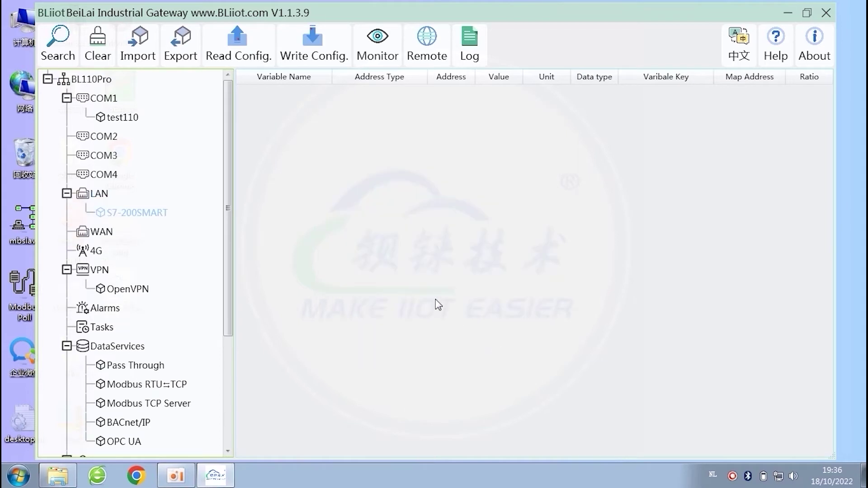
Add 7 variables of Address Type I from address 0.0 to the S7-200SMART device
{"action": "right_click", "coordinate": [370, 162]}
{"action": "left_click", "coordinate": [380, 164]}
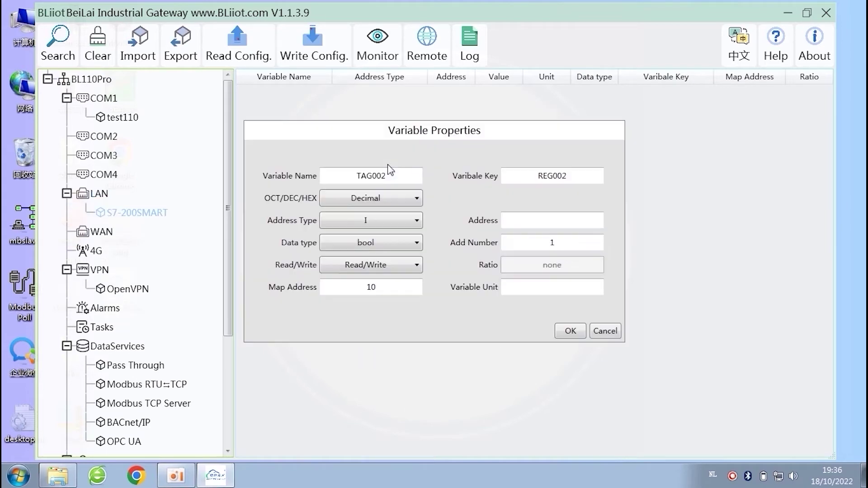
{"action": "left_click", "coordinate": [410, 224]}
{"action": "left_click", "coordinate": [405, 226]}
{"action": "left_click", "coordinate": [545, 218]}
{"action": "type", "text": ".0"}
{"action": "left_click", "coordinate": [566, 246]}
{"action": "key", "text": "BackSpace"}
{"action": "type", "text": "7"}
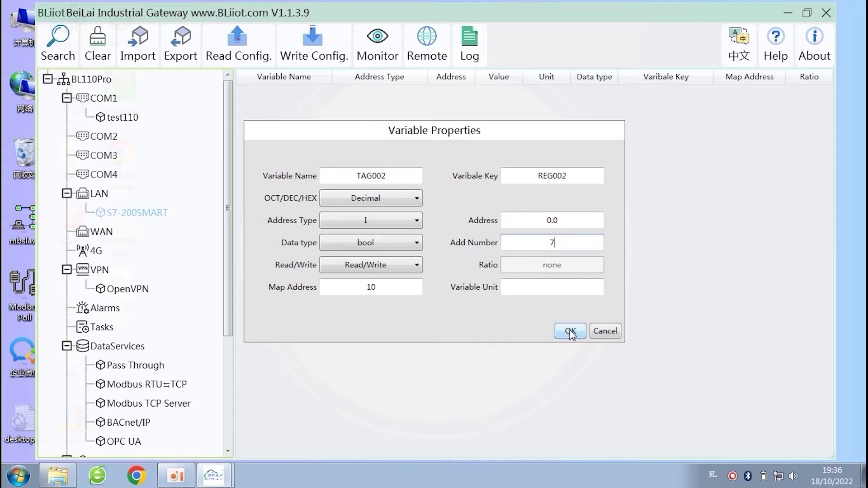
{"action": "left_click", "coordinate": [571, 332]}
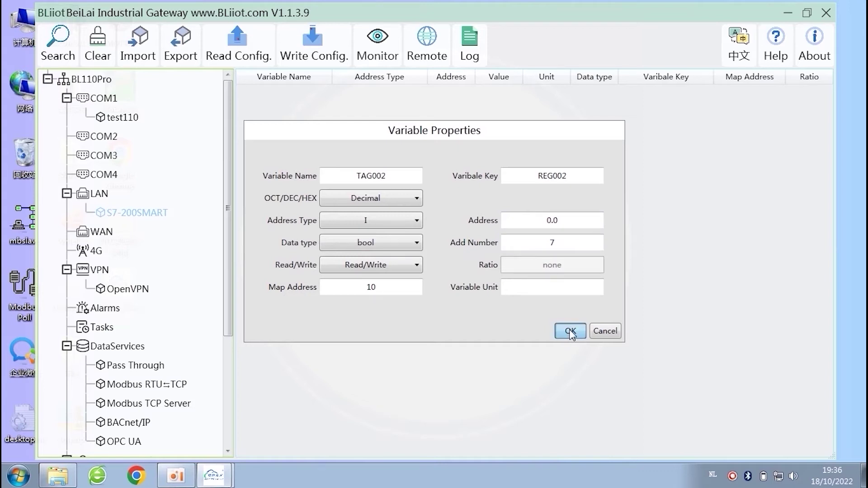
Start another variable batch with Address Type Q, address 0.0 and Add Number 8
{"action": "right_click", "coordinate": [381, 239]}
{"action": "left_click", "coordinate": [413, 244]}
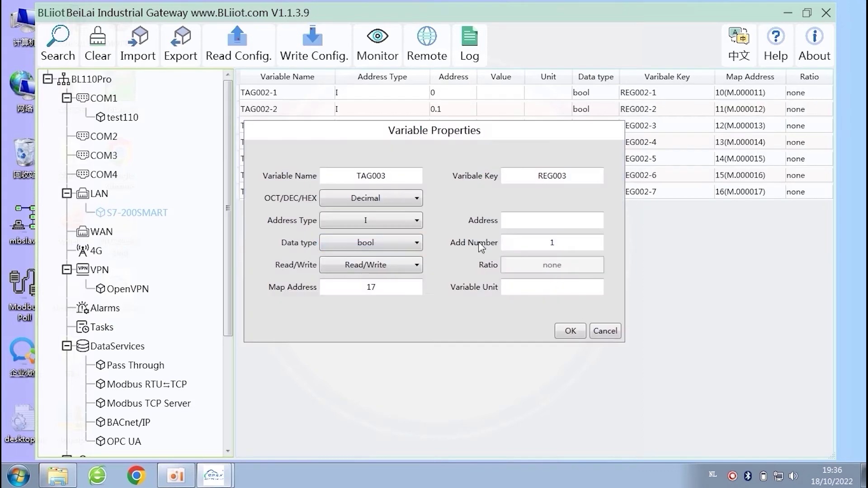
{"action": "left_click", "coordinate": [391, 221]}
{"action": "left_click", "coordinate": [380, 246]}
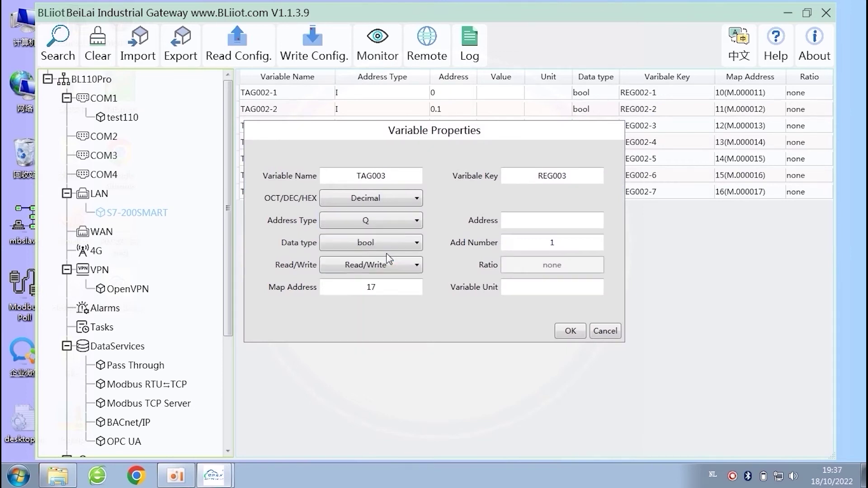
{"action": "left_click", "coordinate": [558, 222]}
{"action": "type", "text": "0"}
{"action": "type", "text": ".0"}
{"action": "left_click_drag", "start_coordinate": [565, 242], "coordinate": [513, 244]}
{"action": "type", "text": "8"}
Keep bool read/write Q outputs, confirm the eight variables and write the config to the gateway
{"action": "left_click", "coordinate": [384, 242]}
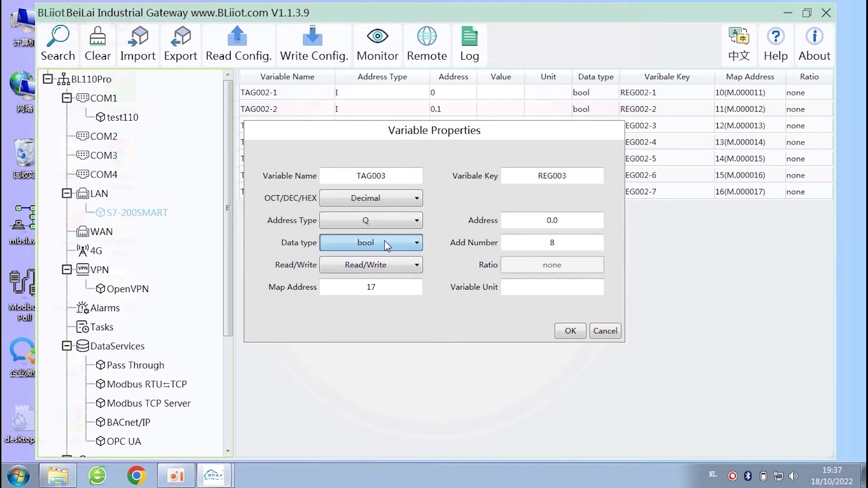
{"action": "left_click", "coordinate": [387, 263]}
{"action": "left_click", "coordinate": [389, 280]}
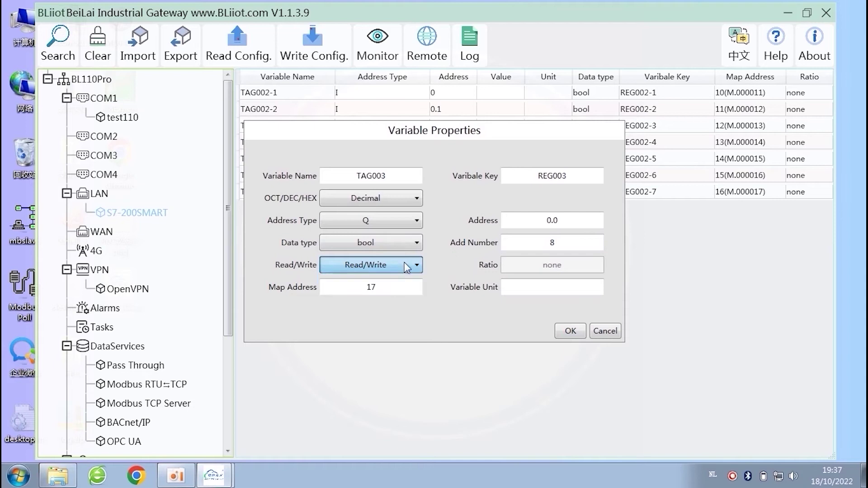
{"action": "left_click", "coordinate": [406, 224]}
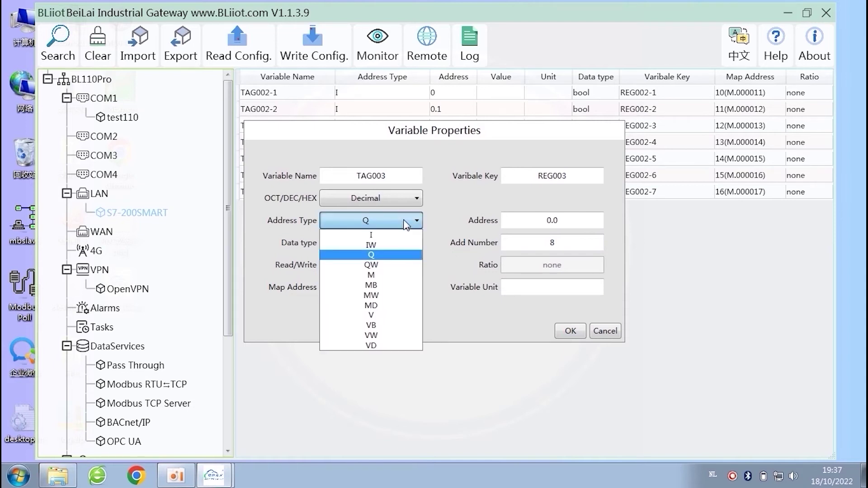
{"action": "left_click", "coordinate": [406, 224]}
{"action": "left_click", "coordinate": [566, 331]}
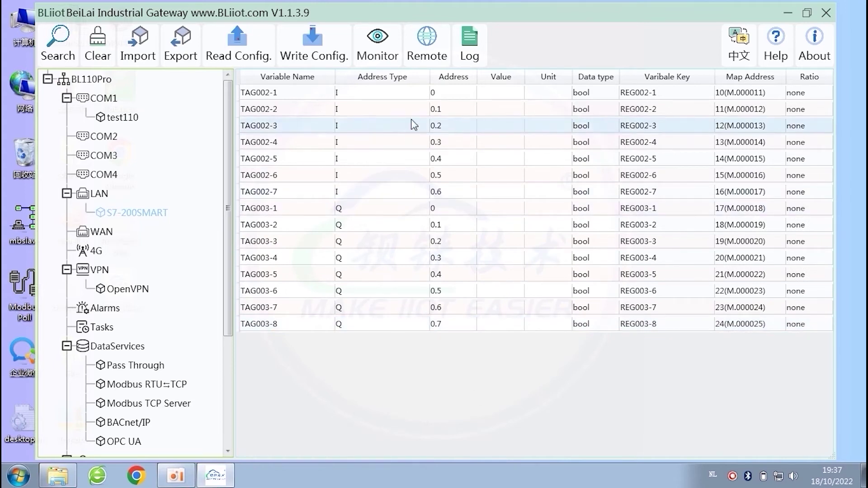
{"action": "left_click", "coordinate": [311, 42]}
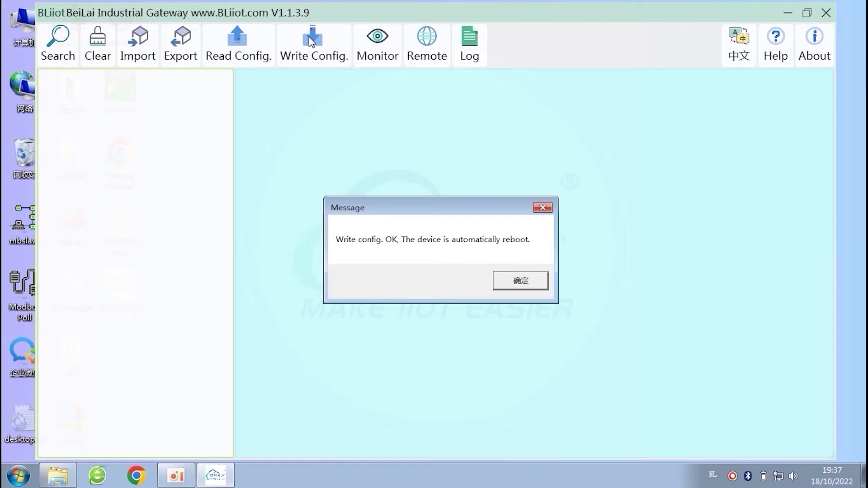
Search again, log back into the rebooted BL110Pro and check the S7-200SMART LAN status is online
{"action": "left_click", "coordinate": [531, 281]}
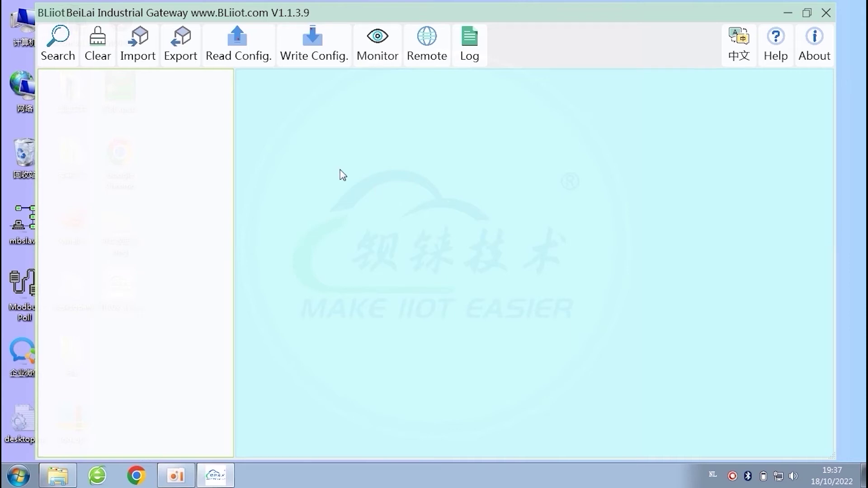
{"action": "left_click", "coordinate": [74, 60]}
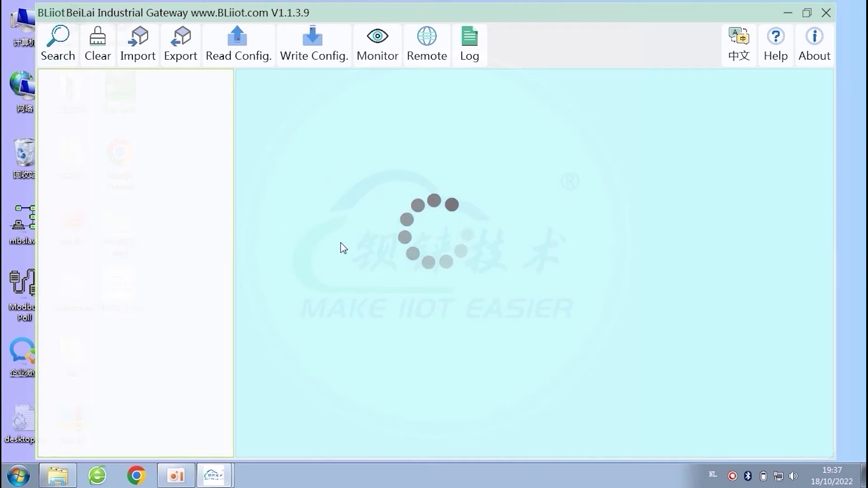
{"action": "double_click", "coordinate": [358, 172]}
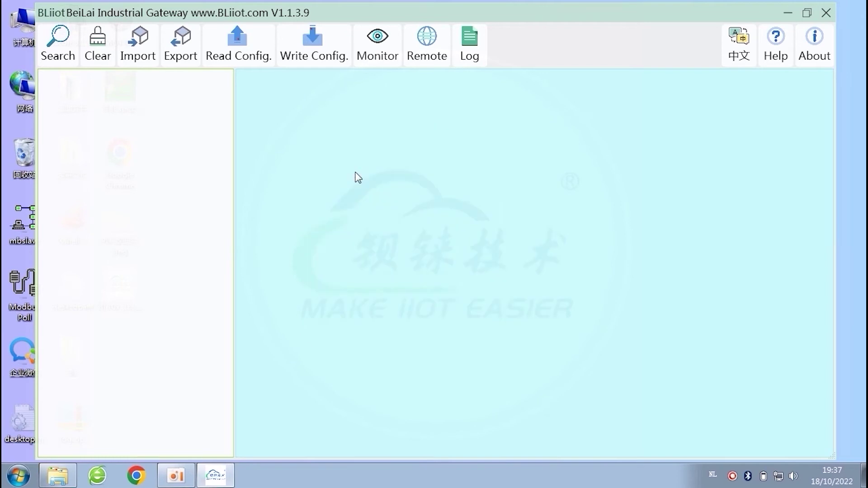
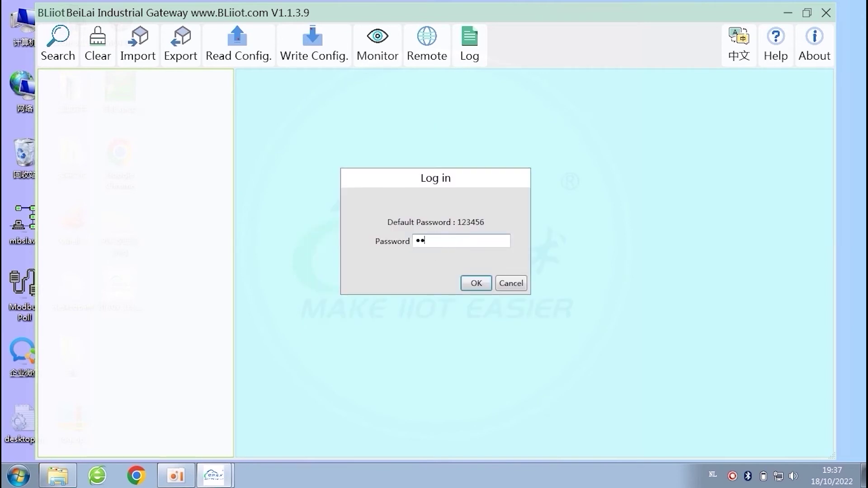
{"action": "left_click", "coordinate": [474, 284]}
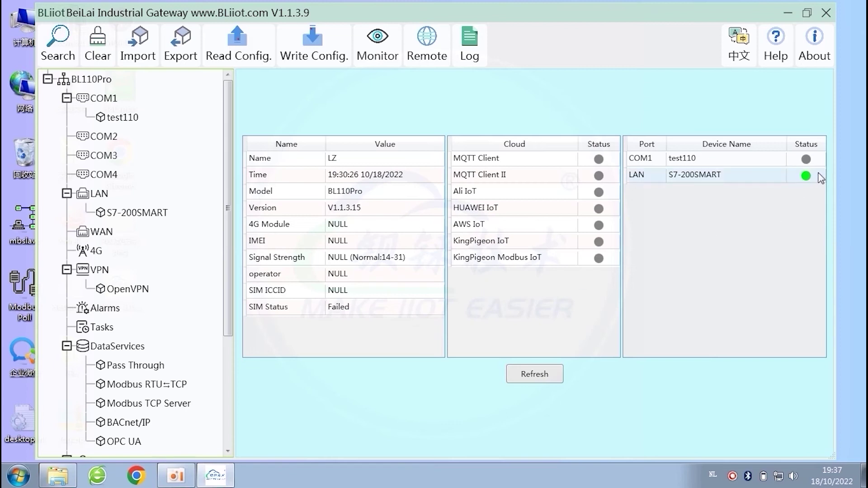
{"action": "left_click", "coordinate": [805, 175]}
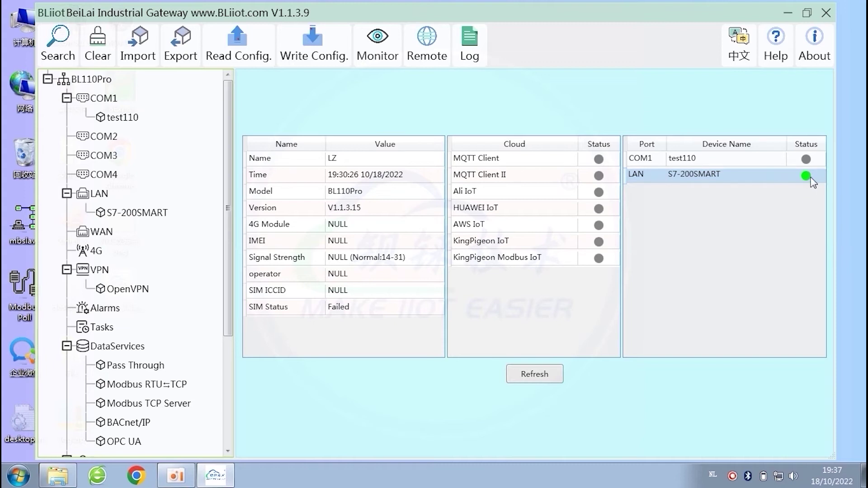
Show the S7-200SMART variable table and start live monitoring of its point values
{"action": "left_click", "coordinate": [129, 215]}
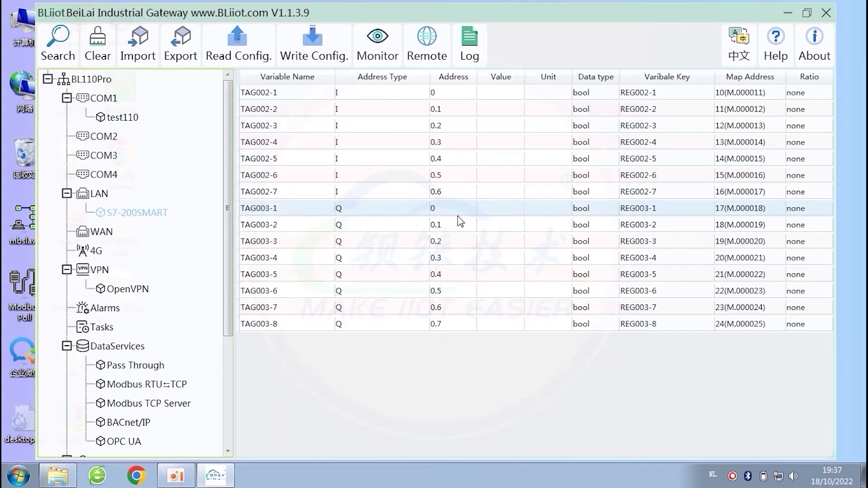
{"action": "left_click", "coordinate": [378, 42]}
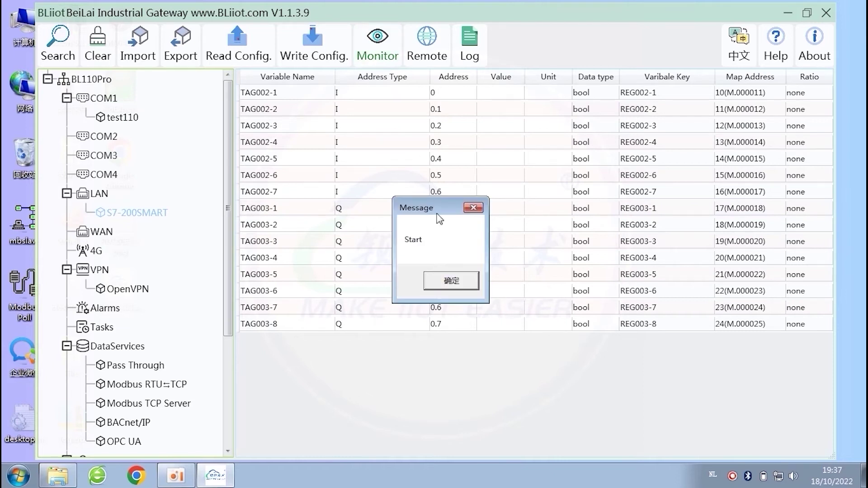
{"action": "left_click", "coordinate": [453, 280]}
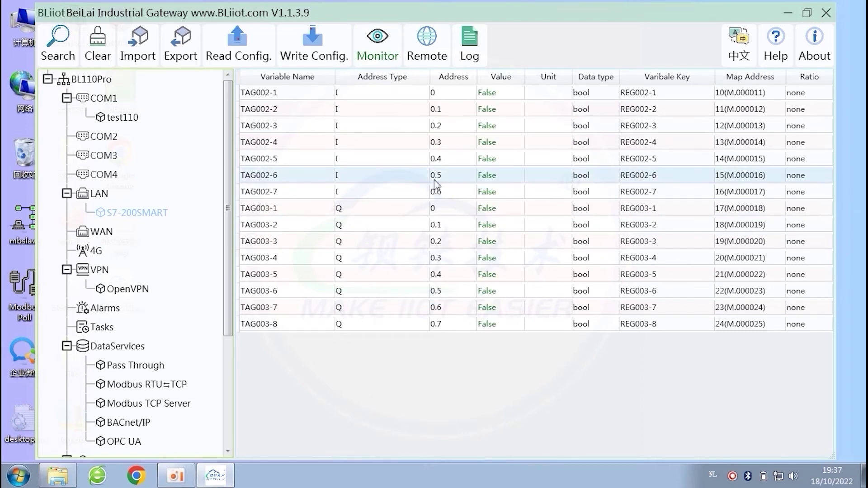
{"action": "mouse_move", "coordinate": [445, 13]}
{"action": "left_mouse_down"}
{"action": "mouse_move", "coordinate": [472, 16]}
{"action": "mouse_move", "coordinate": [462, 11]}
{"action": "left_mouse_up"}
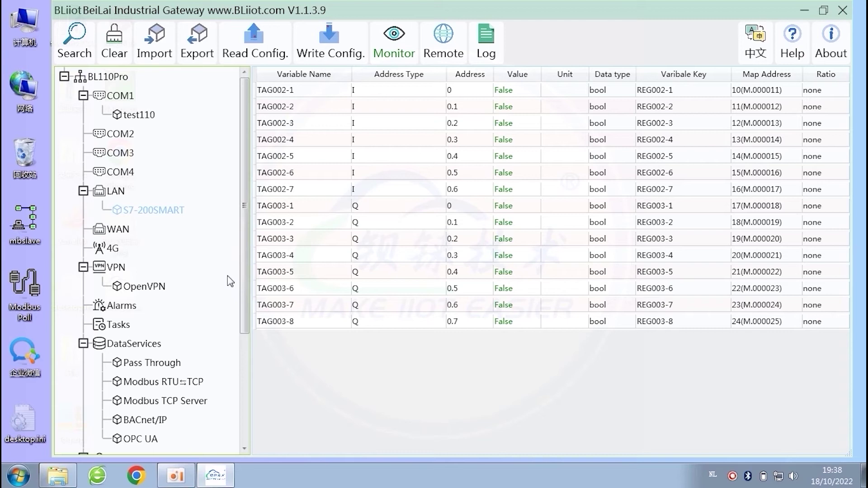
Change the S7-200SMART device model to S7_1200 and confirm
{"action": "double_click", "coordinate": [170, 211]}
{"action": "left_click", "coordinate": [498, 214]}
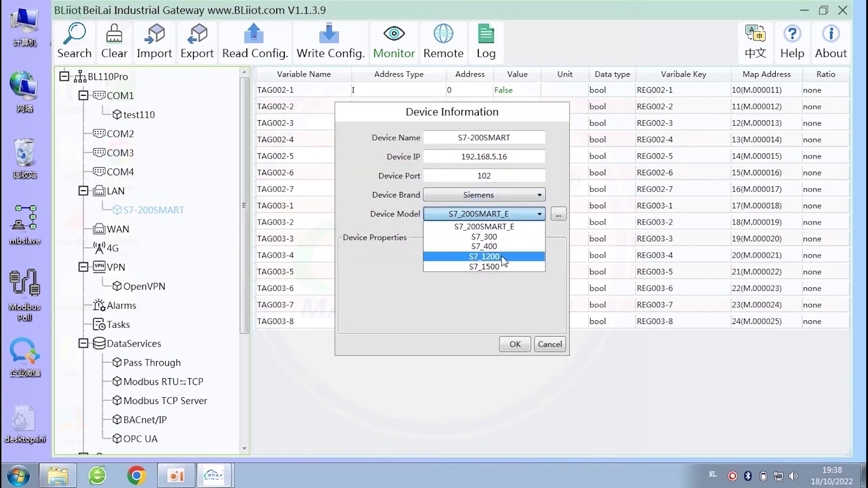
{"action": "left_click", "coordinate": [504, 258]}
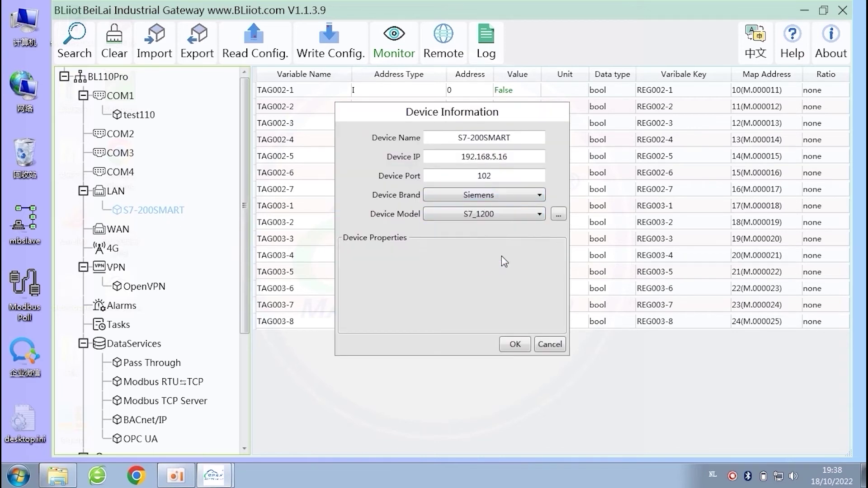
{"action": "left_click", "coordinate": [514, 345]}
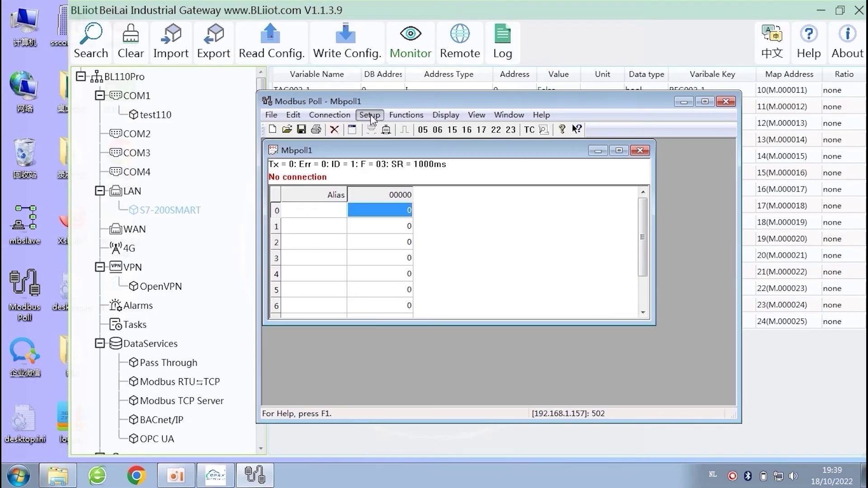
Set the poll definition to 01 Read Coils, address 17, quantity 8
{"action": "left_click", "coordinate": [370, 115]}
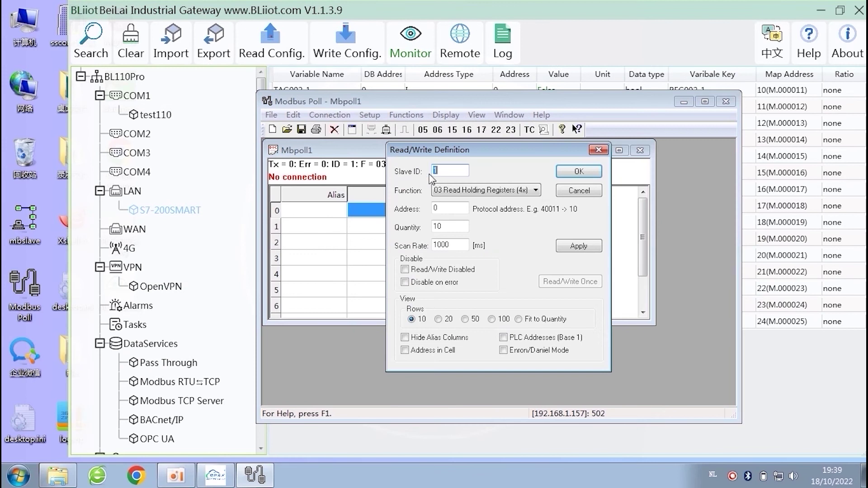
{"action": "left_click", "coordinate": [465, 191]}
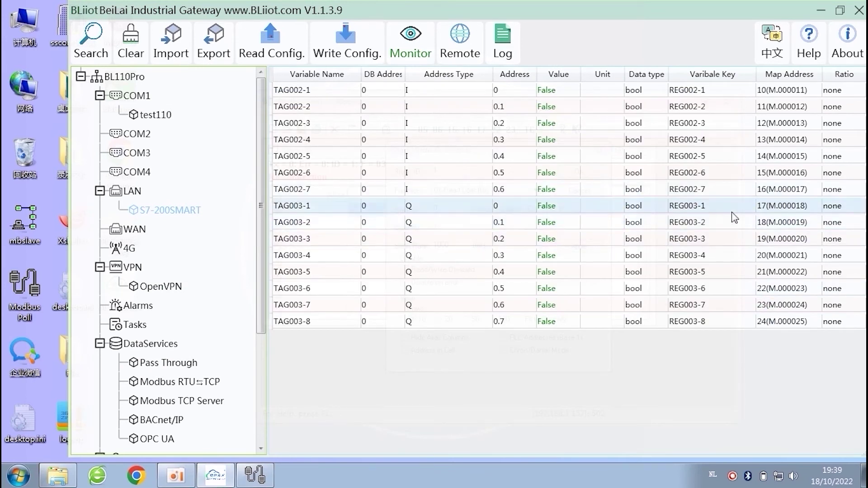
{"action": "left_click", "coordinate": [759, 224]}
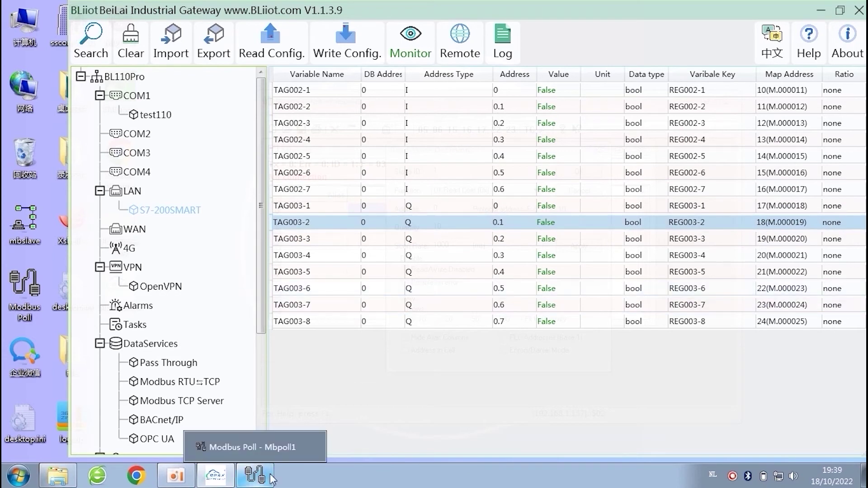
{"action": "left_click", "coordinate": [257, 477]}
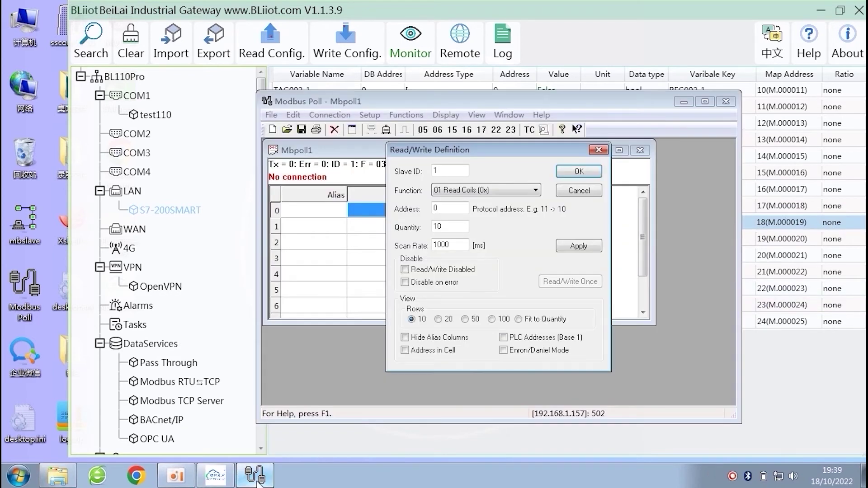
{"action": "double_click", "coordinate": [453, 208]}
{"action": "type", "text": "1"}
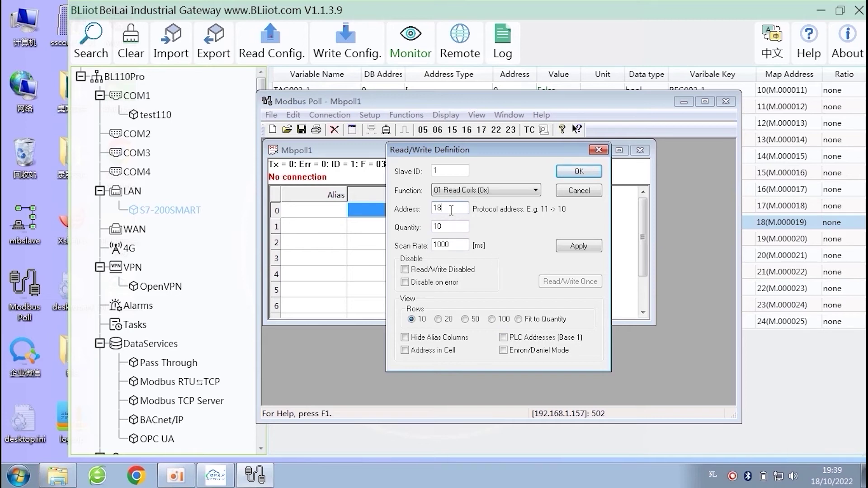
{"action": "key", "text": "BackSpace"}
{"action": "type", "text": "7"}
{"action": "double_click", "coordinate": [456, 227]}
{"action": "type", "text": "8"}
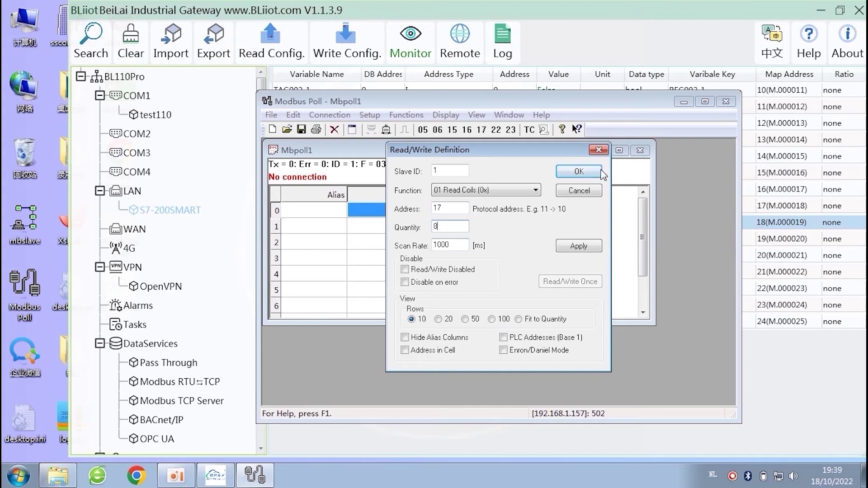
{"action": "left_click", "coordinate": [578, 171]}
Bring up Connection Setup keeping Modbus TCP/IP, and reach the gateway's WAN Ethernet settings
{"action": "left_click", "coordinate": [329, 115]}
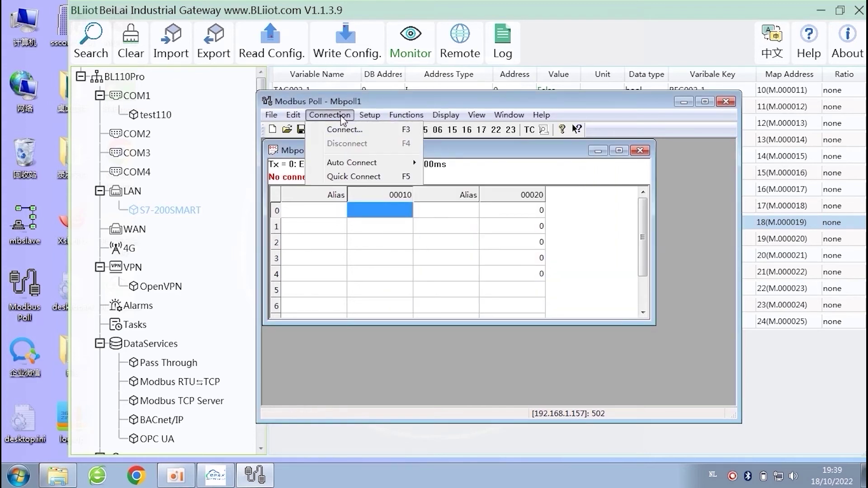
{"action": "left_click", "coordinate": [319, 130]}
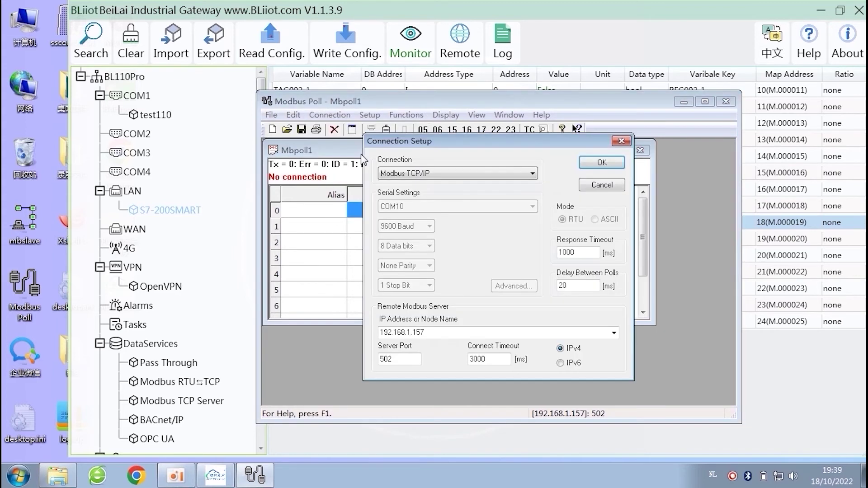
{"action": "left_click", "coordinate": [428, 176]}
{"action": "left_click", "coordinate": [429, 191]}
{"action": "left_click", "coordinate": [221, 289]}
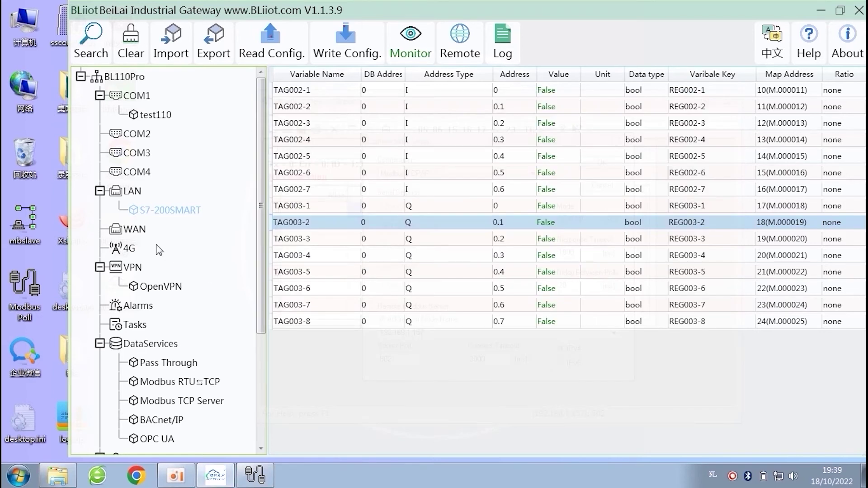
Check the gateway's WAN IP and connect Modbus Poll to server 192.168.1.176
{"action": "double_click", "coordinate": [136, 233]}
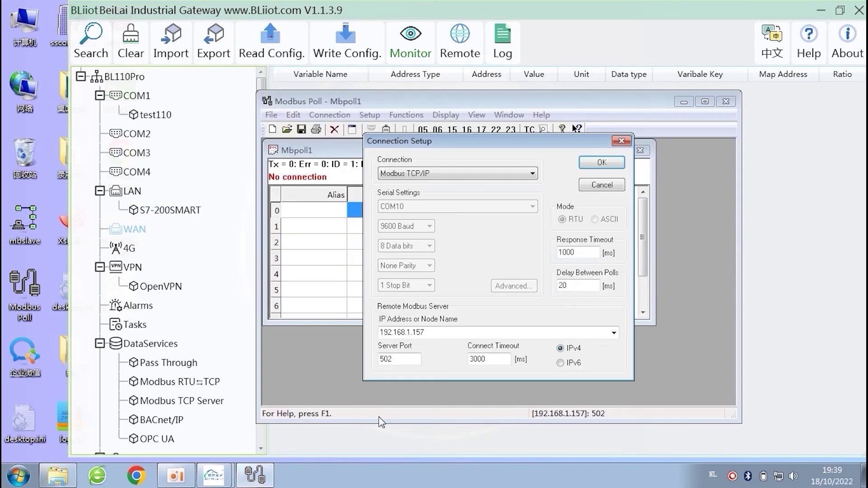
{"action": "left_click", "coordinate": [254, 474]}
{"action": "double_click", "coordinate": [427, 333]}
{"action": "left_click", "coordinate": [430, 332]}
{"action": "type", "text": "76"}
{"action": "left_click", "coordinate": [601, 162]}
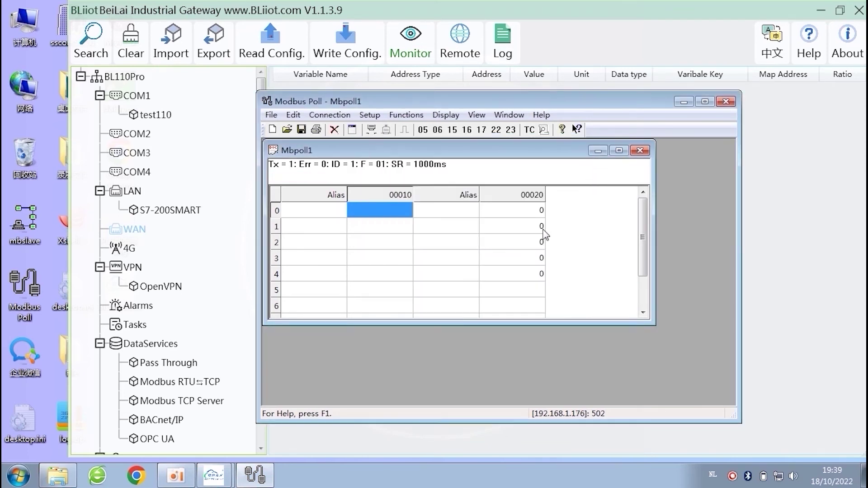
Arrange Modbus Poll's grid beside the gateway's S7-200SMART tag table
{"action": "left_click_drag", "start_coordinate": [652, 323], "coordinate": [668, 395]}
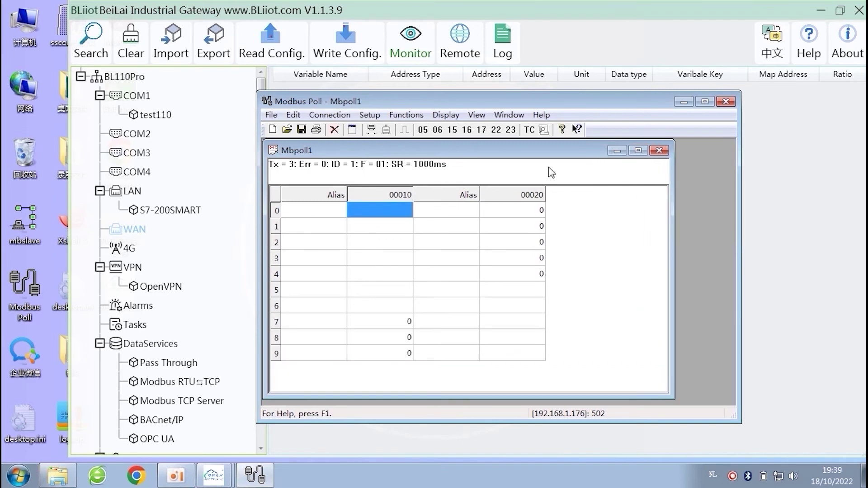
{"action": "left_click_drag", "start_coordinate": [489, 98], "coordinate": [696, 103]}
{"action": "left_click", "coordinate": [407, 169]}
{"action": "left_click", "coordinate": [551, 313]}
{"action": "left_click", "coordinate": [151, 214]}
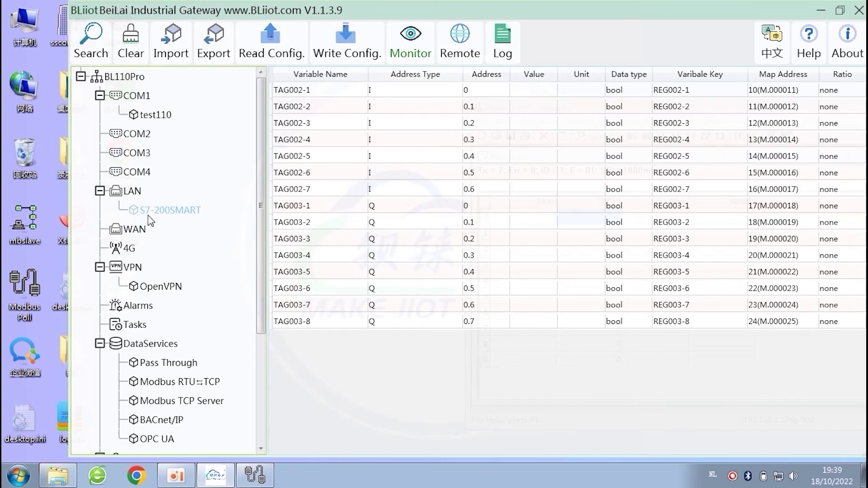
{"action": "left_click_drag", "start_coordinate": [575, 14], "coordinate": [489, 14]}
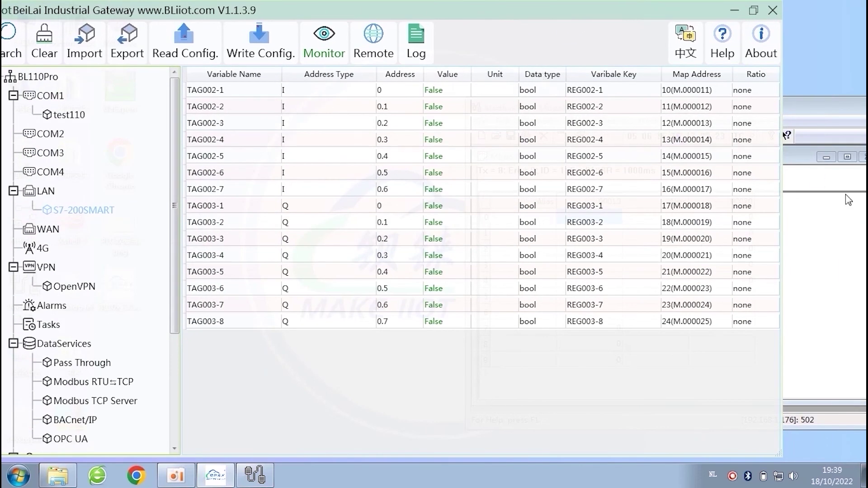
{"action": "left_click", "coordinate": [824, 253]}
{"action": "left_click_drag", "start_coordinate": [744, 108], "coordinate": [751, 55]}
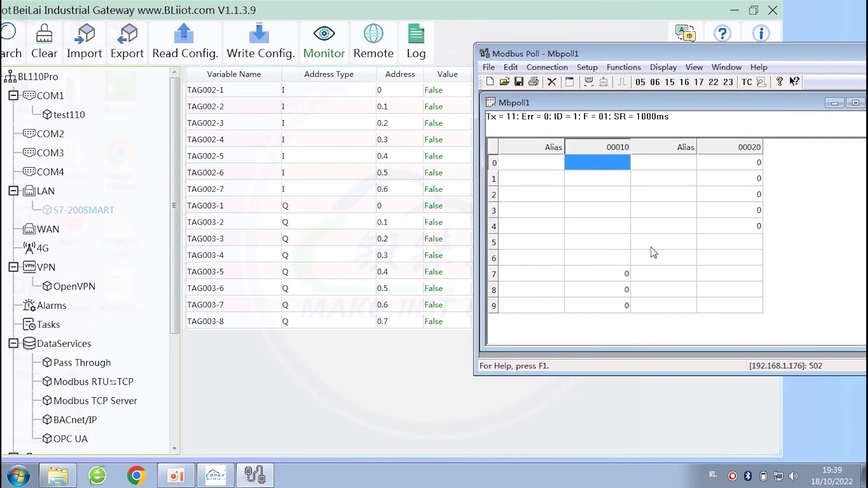
Write coil 17 On so TAG003-1 reads True
{"action": "double_click", "coordinate": [622, 277]}
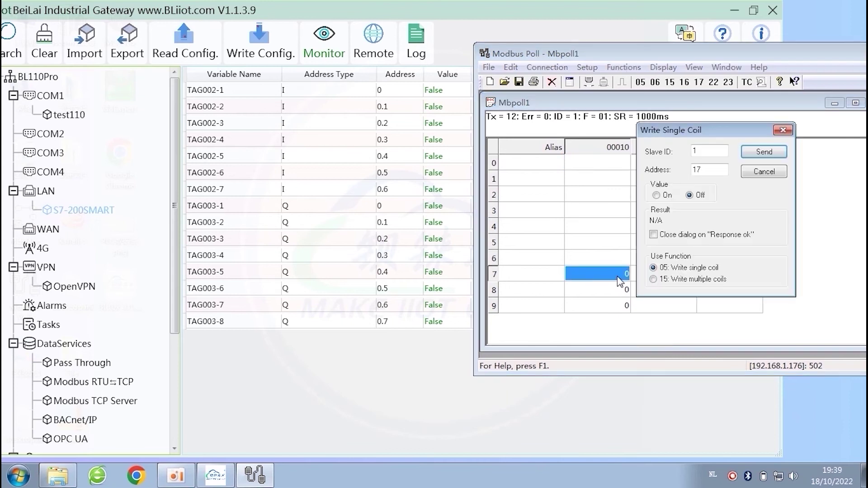
{"action": "left_click", "coordinate": [656, 195]}
{"action": "left_click", "coordinate": [763, 153]}
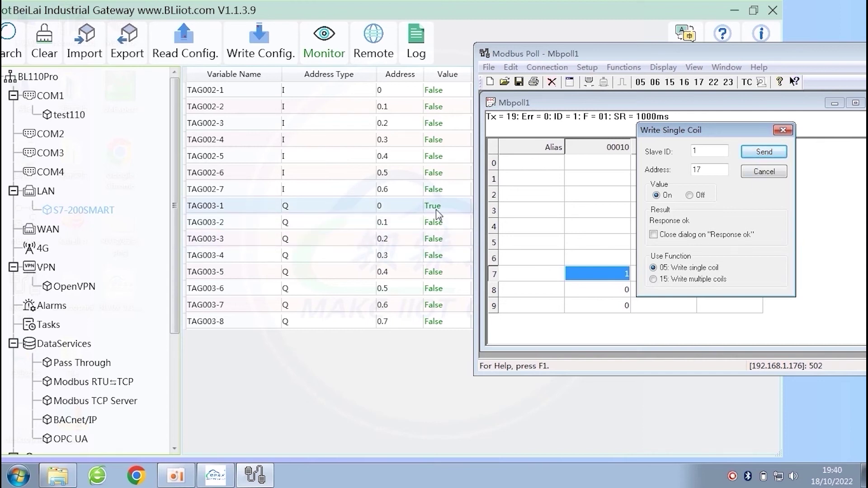
{"action": "left_click", "coordinate": [783, 130]}
Write coil 22 On and check the tag values in the gateway software
{"action": "double_click", "coordinate": [754, 198]}
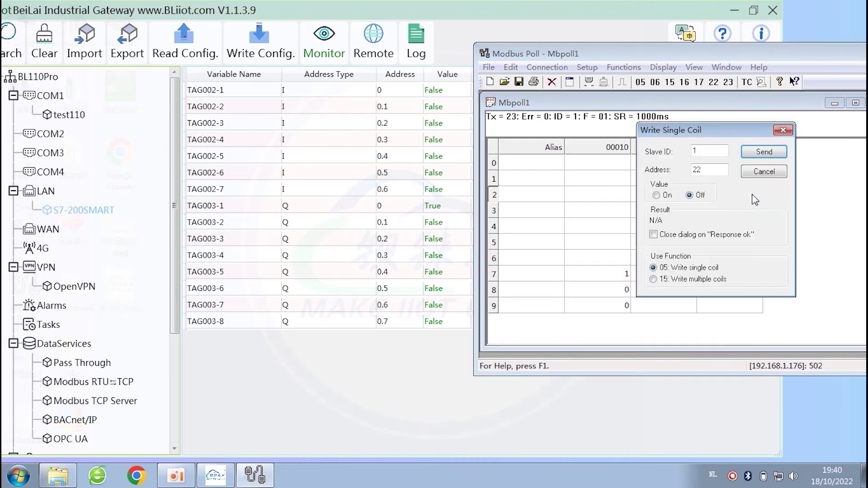
{"action": "left_click", "coordinate": [656, 196]}
{"action": "left_click_drag", "start_coordinate": [721, 129], "coordinate": [758, 255]}
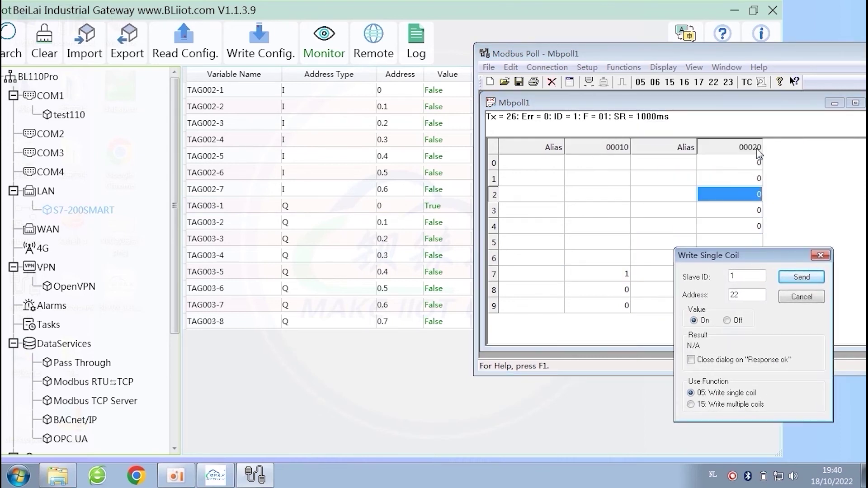
{"action": "left_click", "coordinate": [436, 250]}
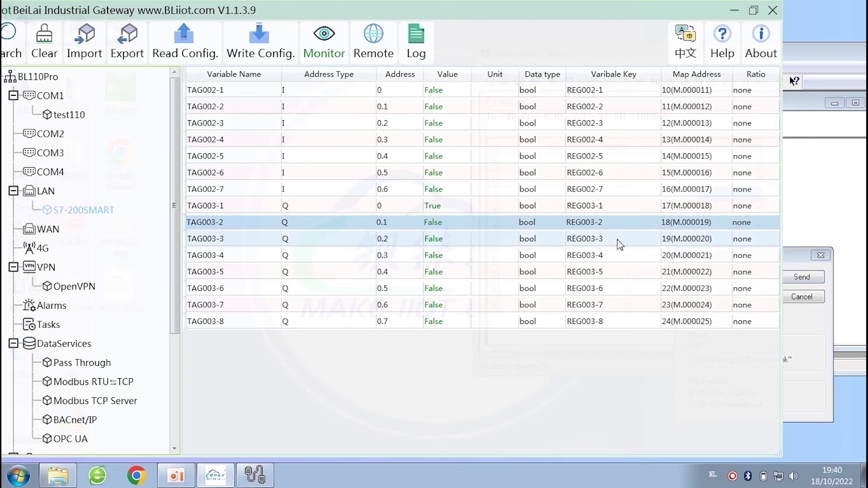
{"action": "left_click", "coordinate": [813, 324]}
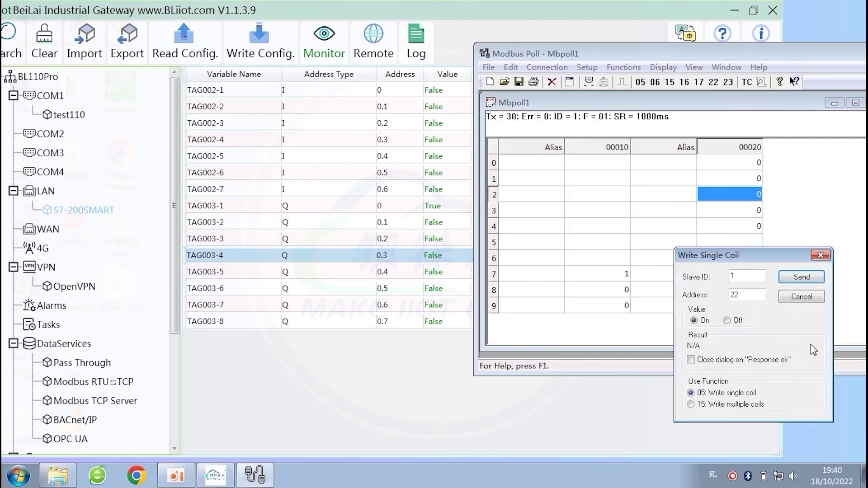
{"action": "left_click", "coordinate": [801, 281]}
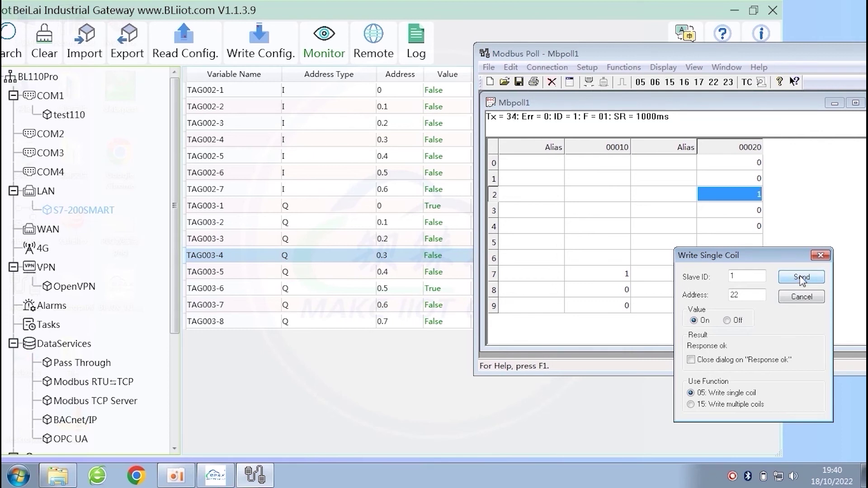
{"action": "left_click", "coordinate": [432, 373]}
Write coil 22 back Off, close the write dialog and show the gateway tag table
{"action": "left_click", "coordinate": [726, 319]}
{"action": "left_click", "coordinate": [796, 278]}
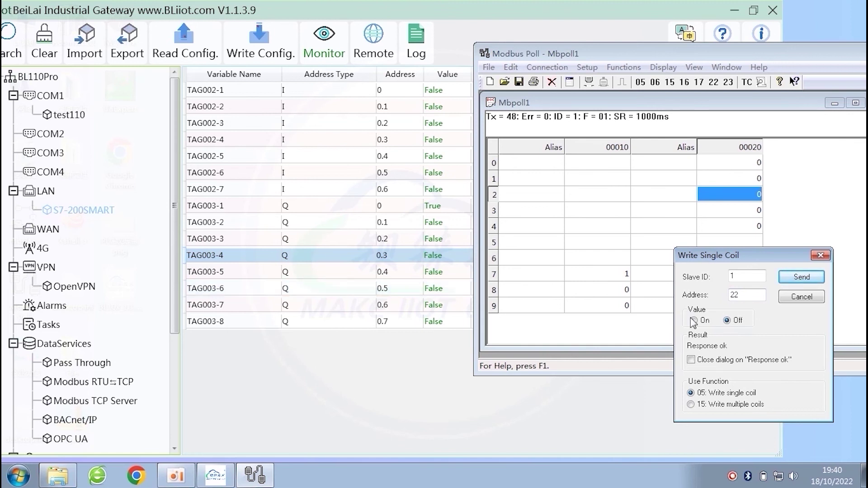
{"action": "left_click", "coordinate": [823, 257]}
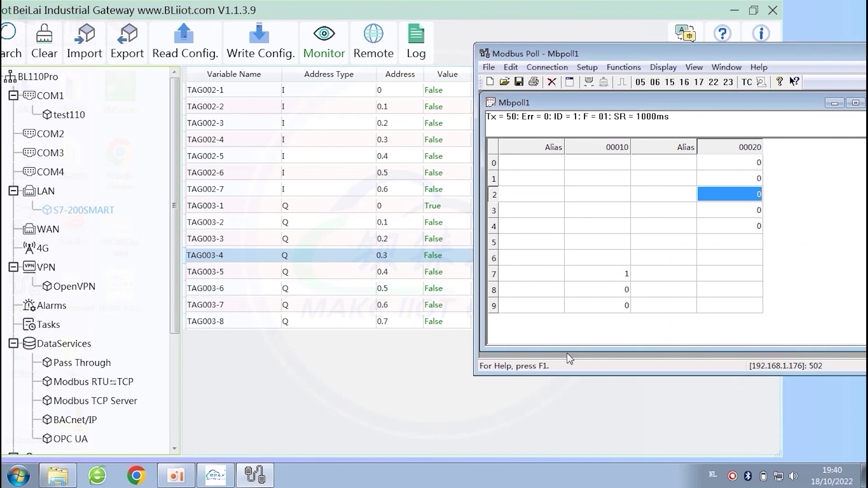
{"action": "left_click", "coordinate": [417, 373]}
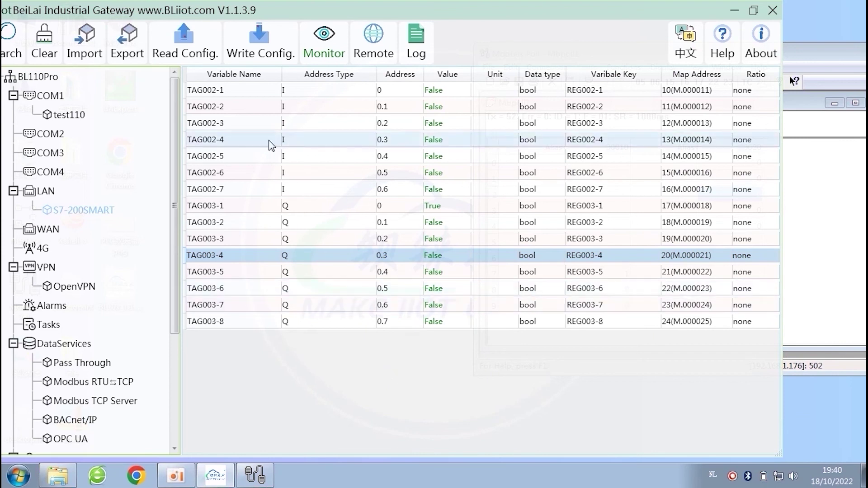
{"action": "left_click_drag", "start_coordinate": [454, 15], "coordinate": [522, 16]}
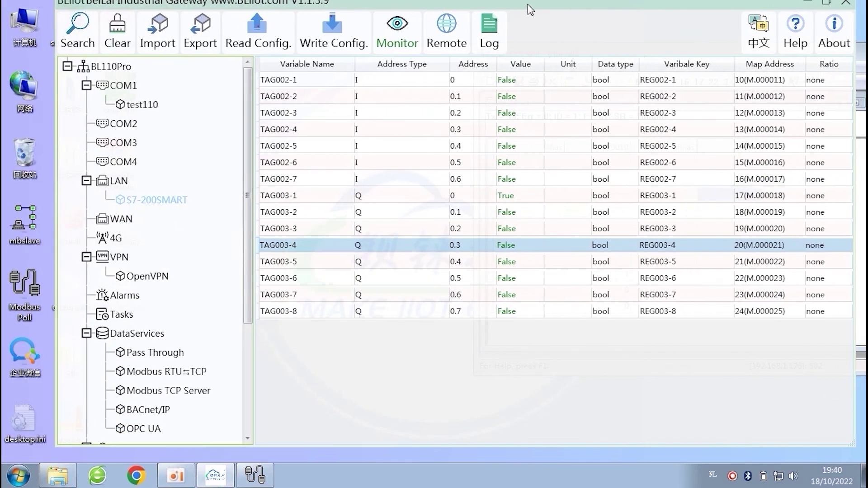